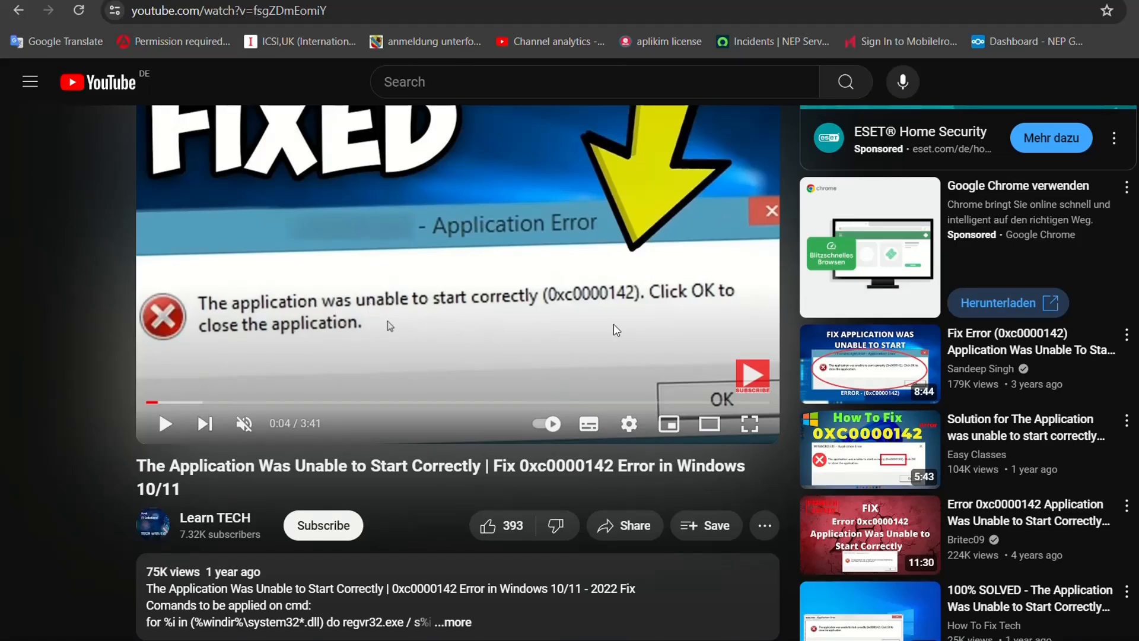
pyautogui.scroll(-2, 507, 338)
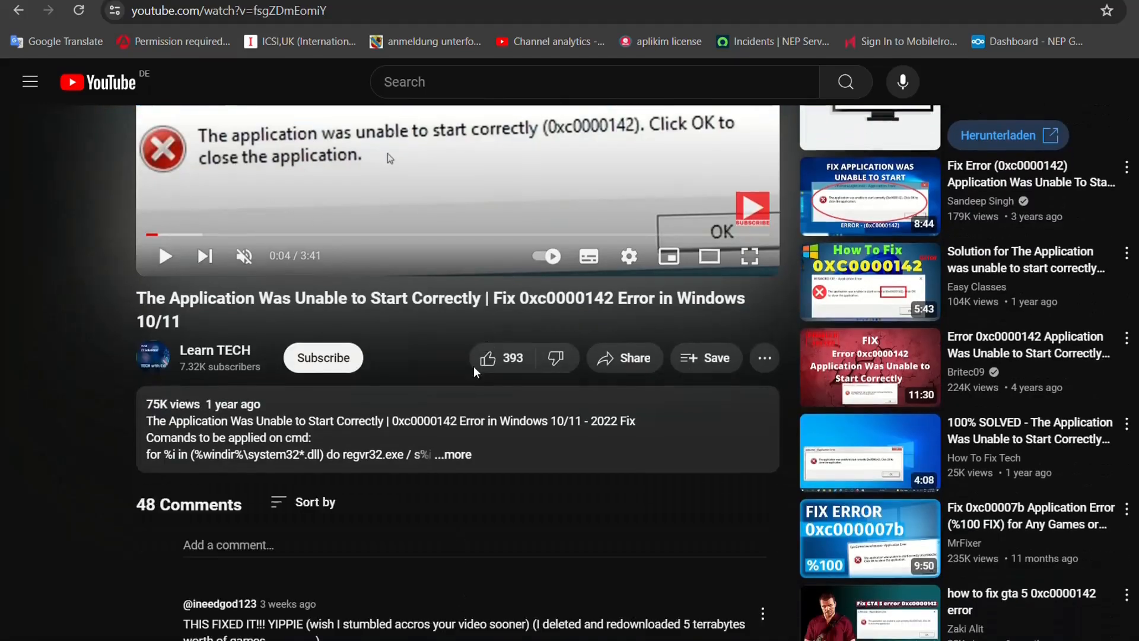
pyautogui.scroll(3, 462, 361)
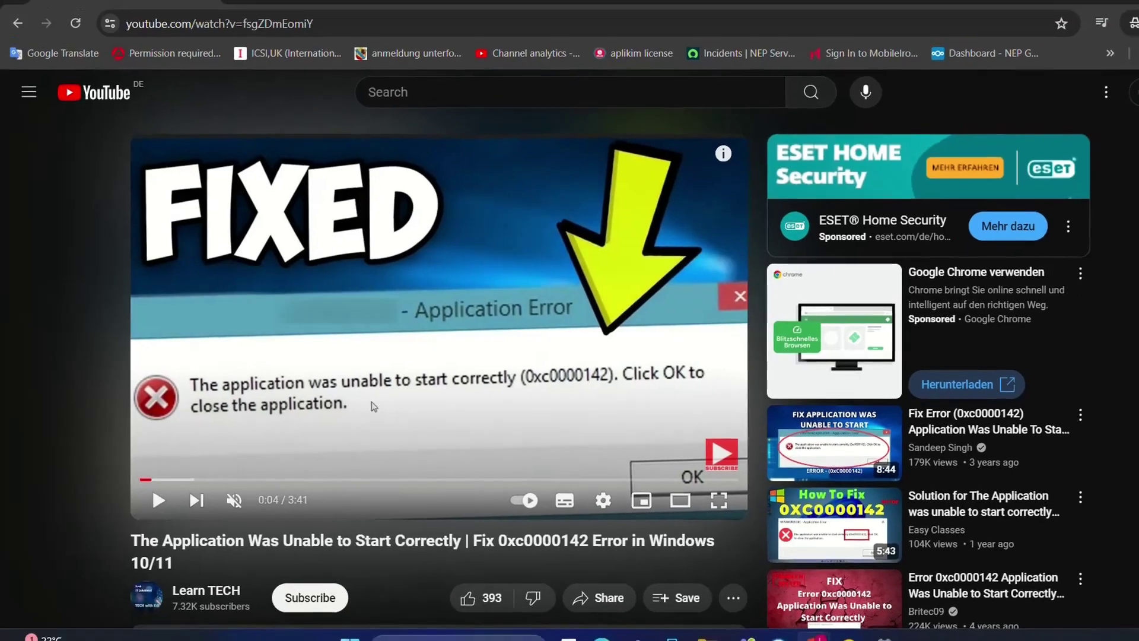
# Search Start for 'progr' and reach Settings' Installed apps list via 'Add or remove programs'
pyautogui.press('F11')
pyautogui.click(426, 623)
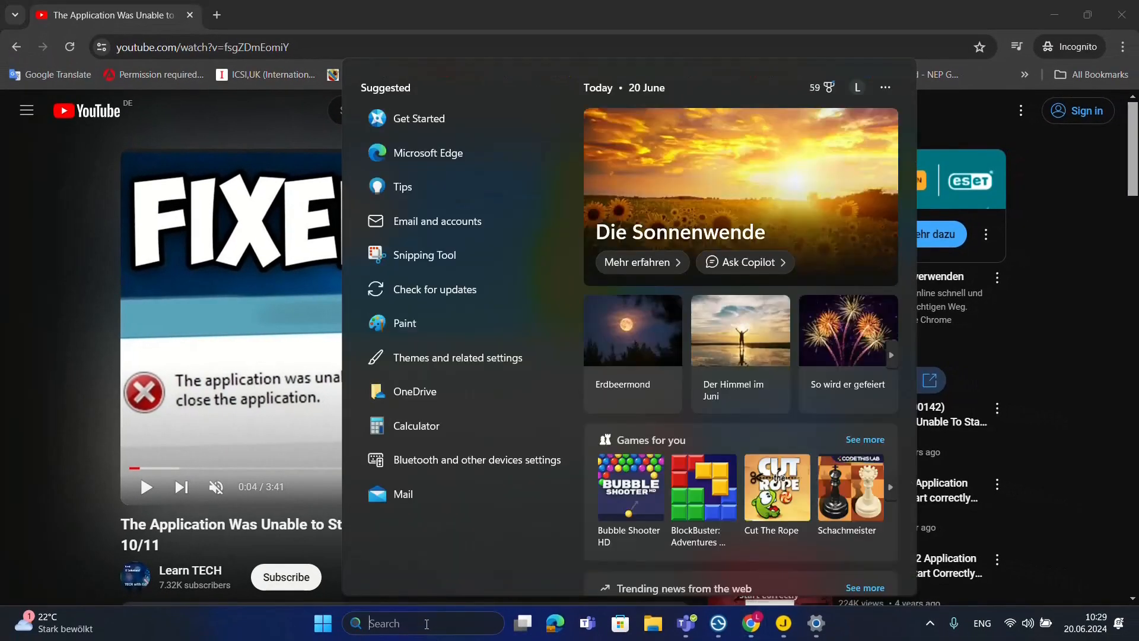
pyautogui.write('progr')
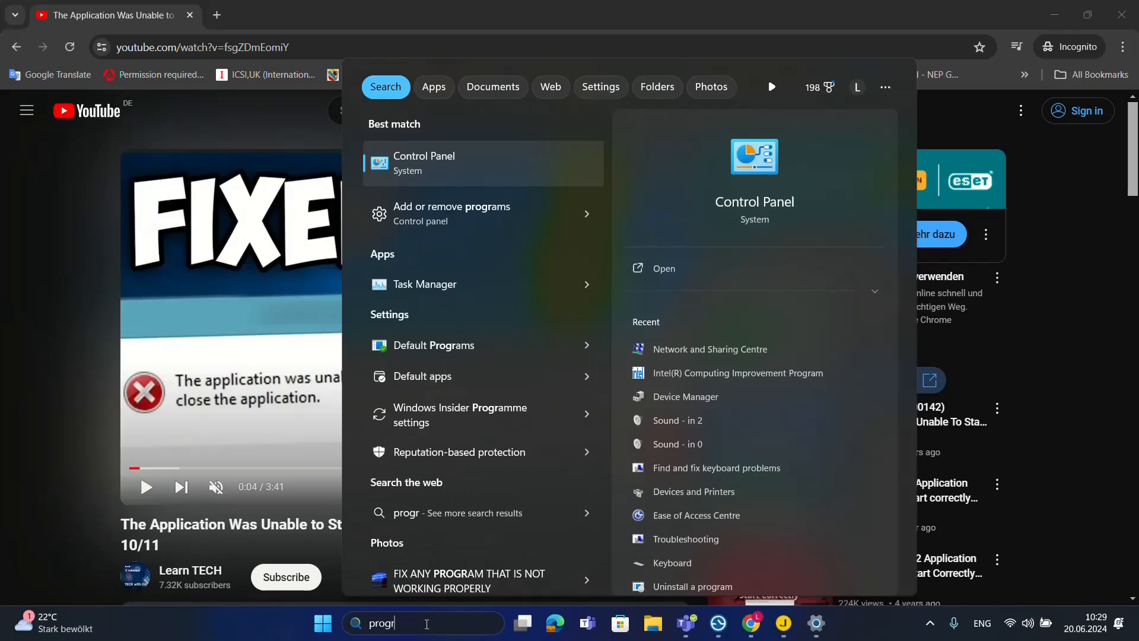
pyautogui.click(466, 218)
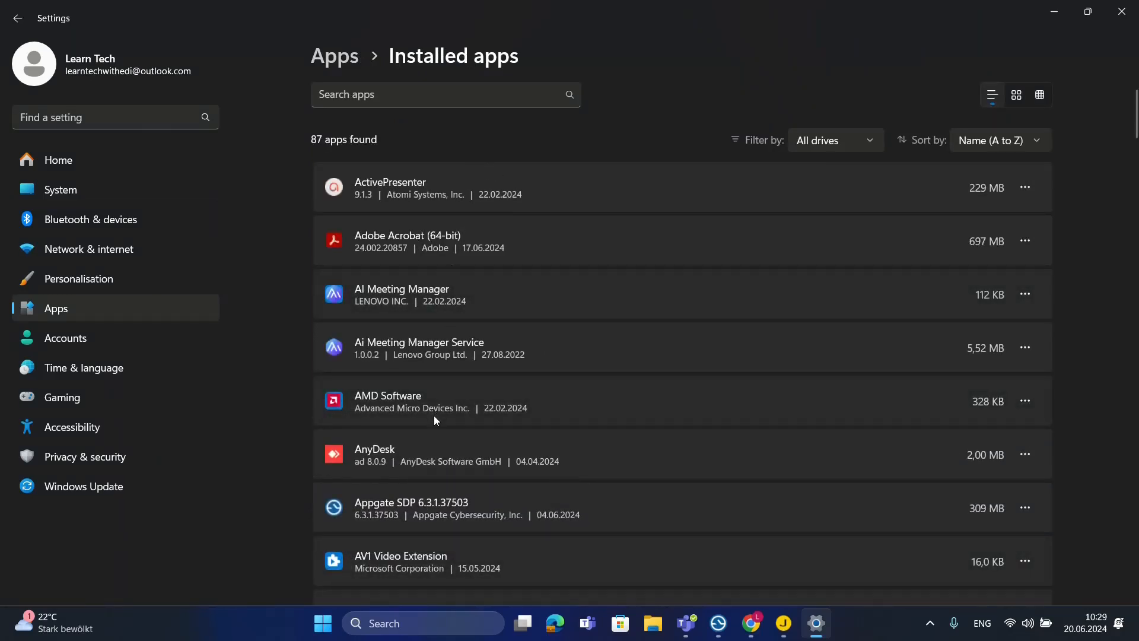
pyautogui.scroll(-3, 437, 434)
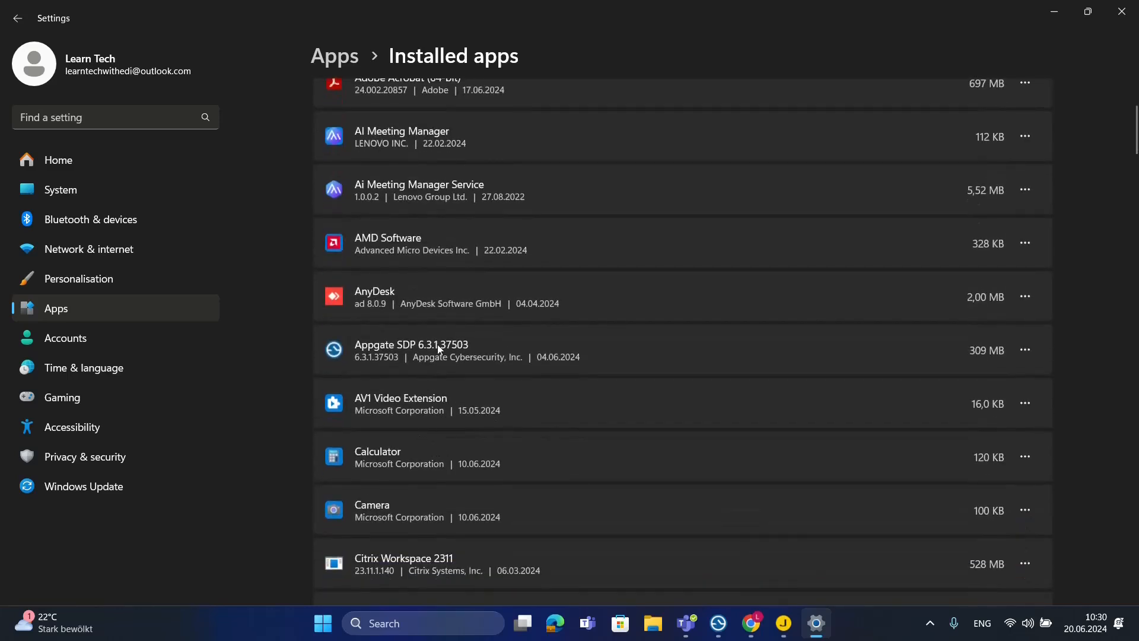
pyautogui.scroll(3, 437, 345)
# Search the installed apps for 'office' to locate Microsoft 365 Apps for enterprise - en-us
pyautogui.click(389, 94)
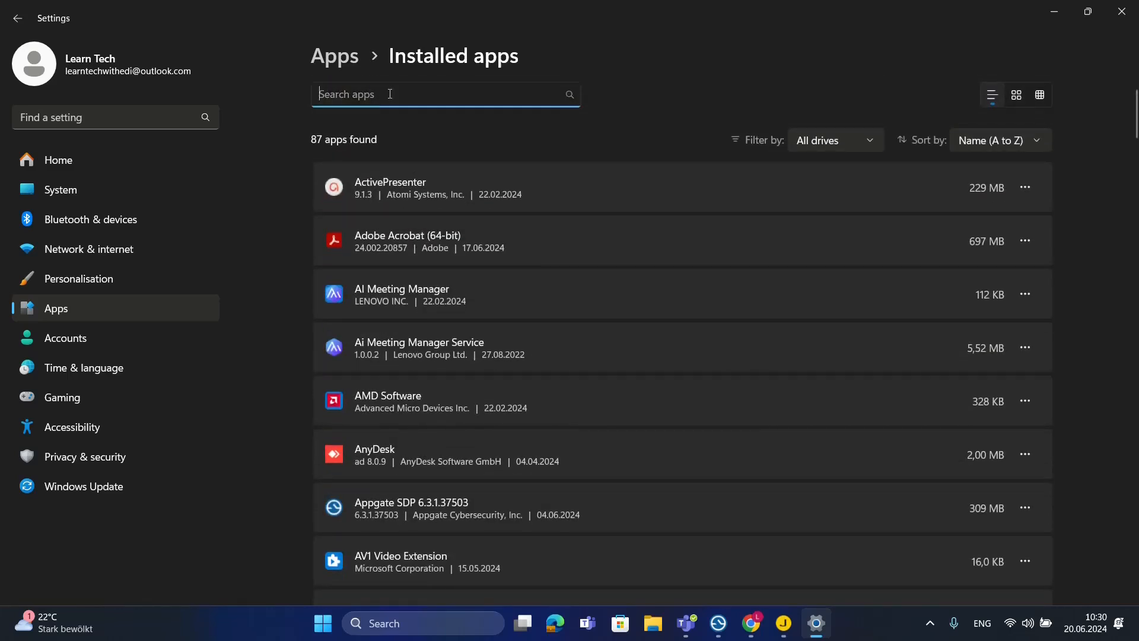
pyautogui.write('office')
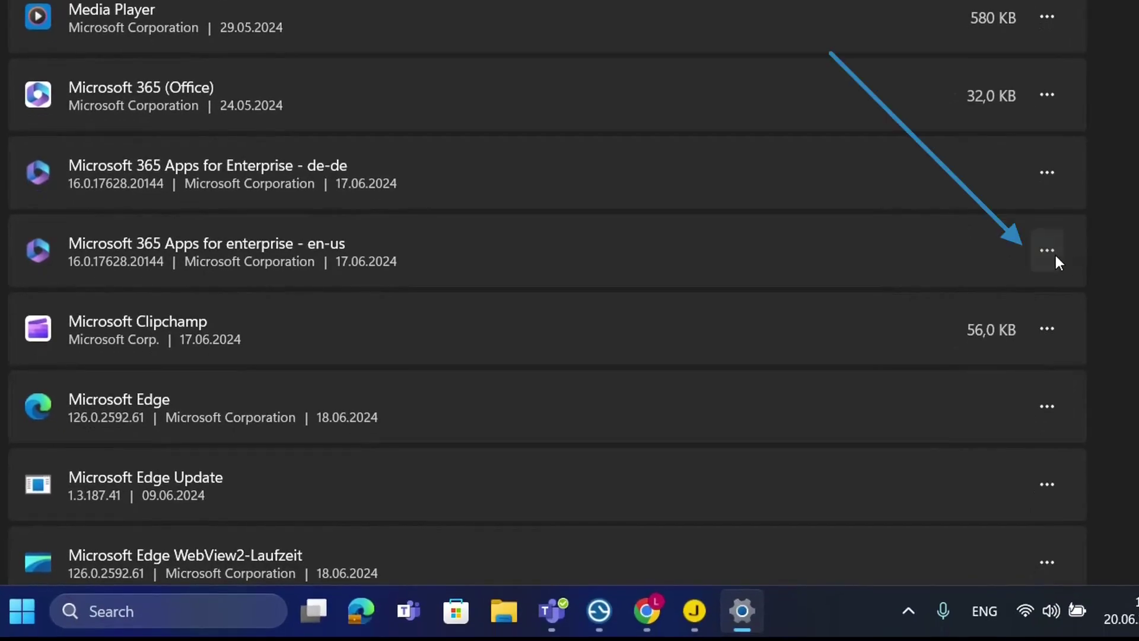
# Choose Modify from the Microsoft 365 Apps for enterprise - en-us row's options menu
pyautogui.click(1048, 253)
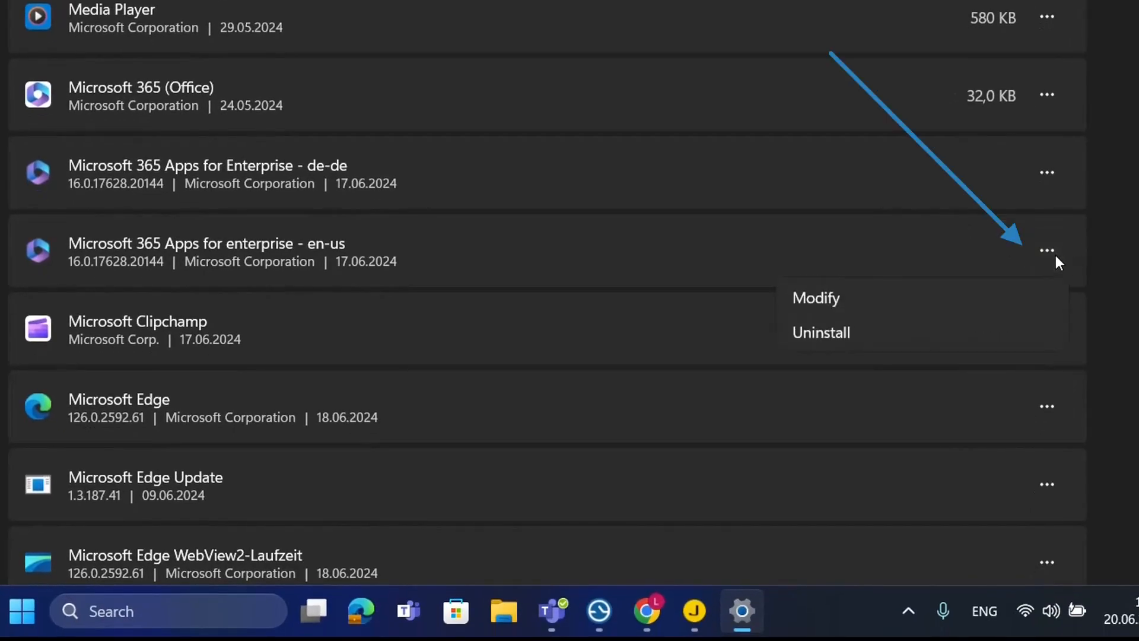
pyautogui.click(841, 297)
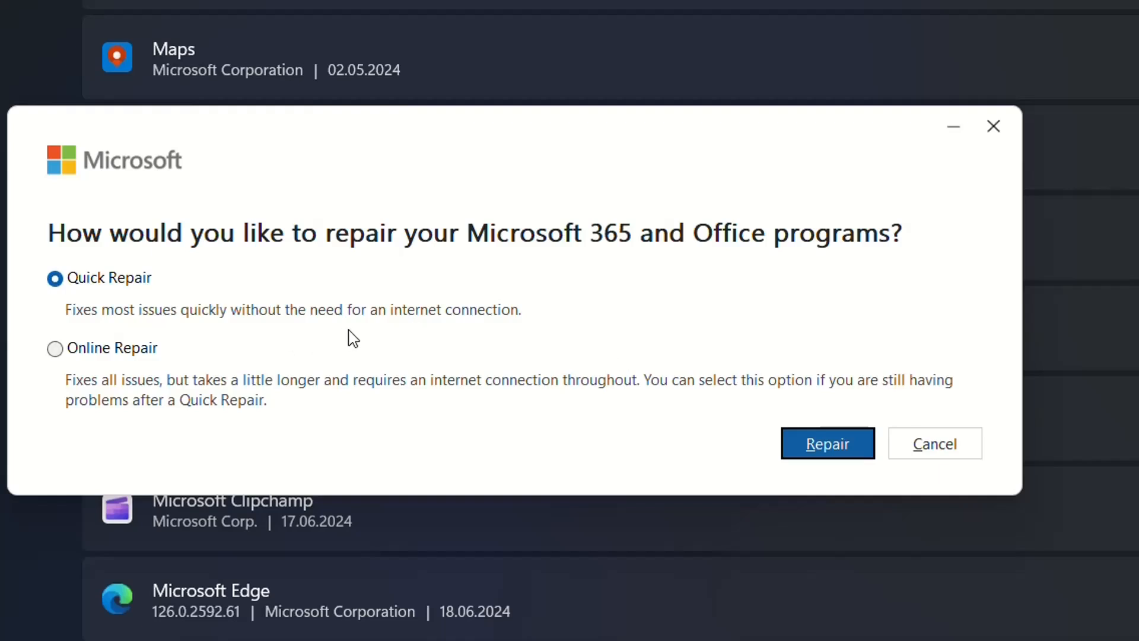
# Select Online Repair and continue to the confirmation prompt
pyautogui.click(55, 349)
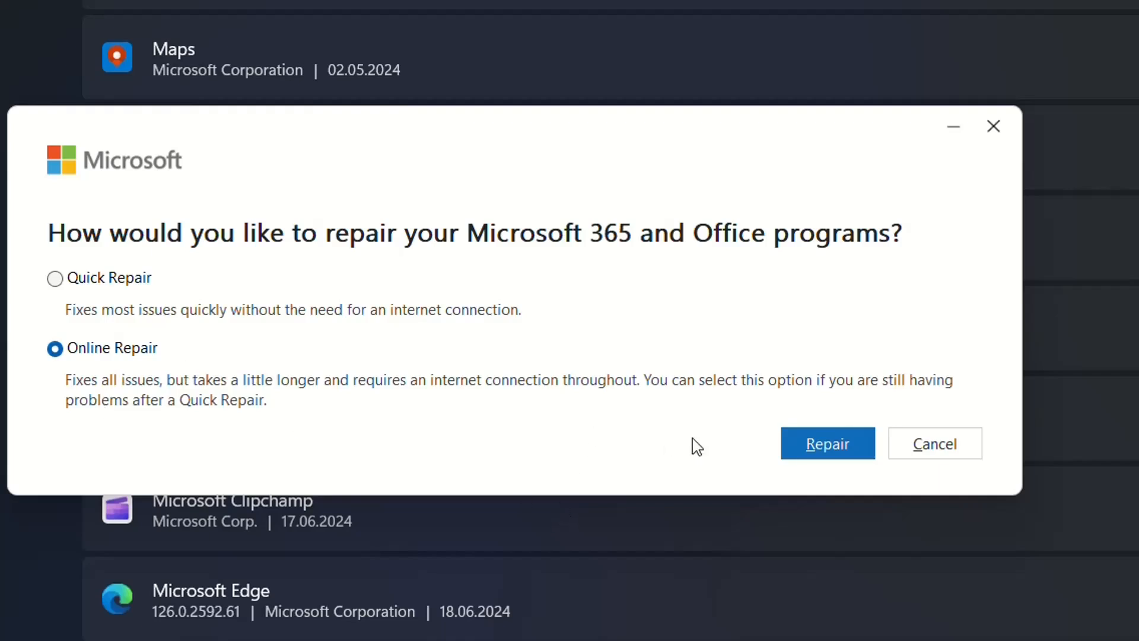
pyautogui.click(824, 456)
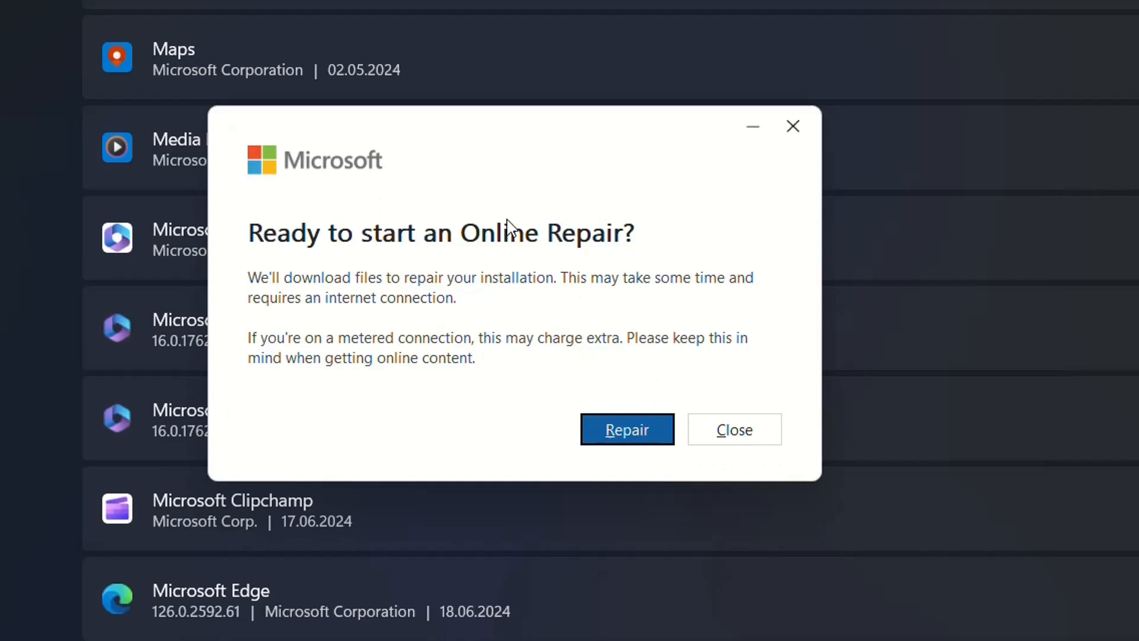
# Confirm the Online Repair so Microsoft 365 and Office files begin downloading
pyautogui.click(629, 439)
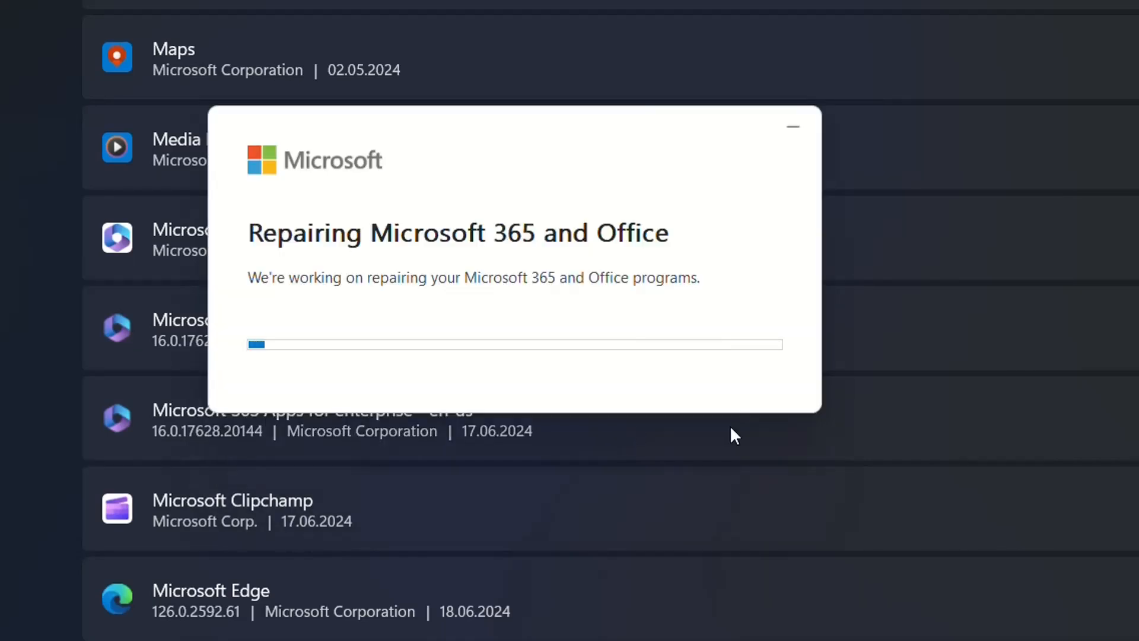